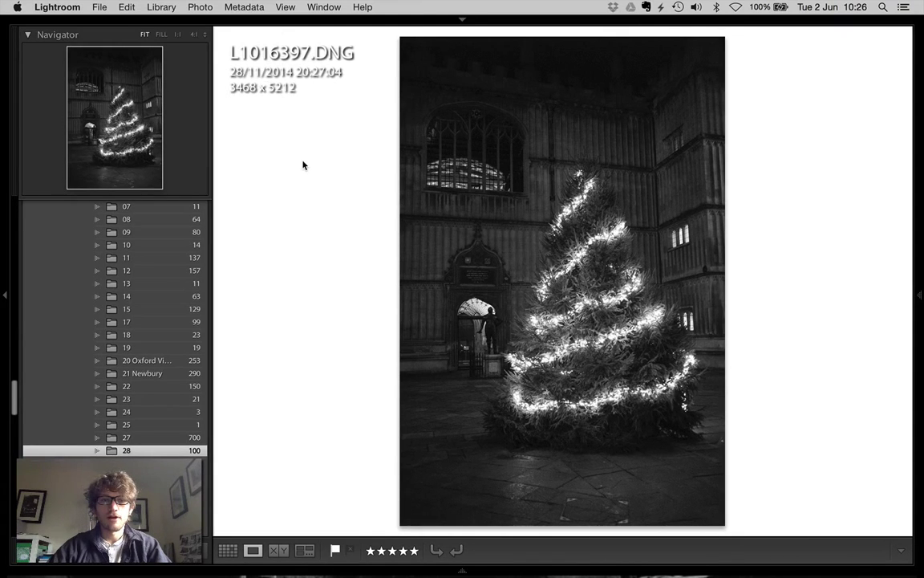
Browse the folder's thumbnails in Grid view and open IMG_7862.JPG, the chair and camera shot.
key(g)
scroll(495, 324, down, 3)
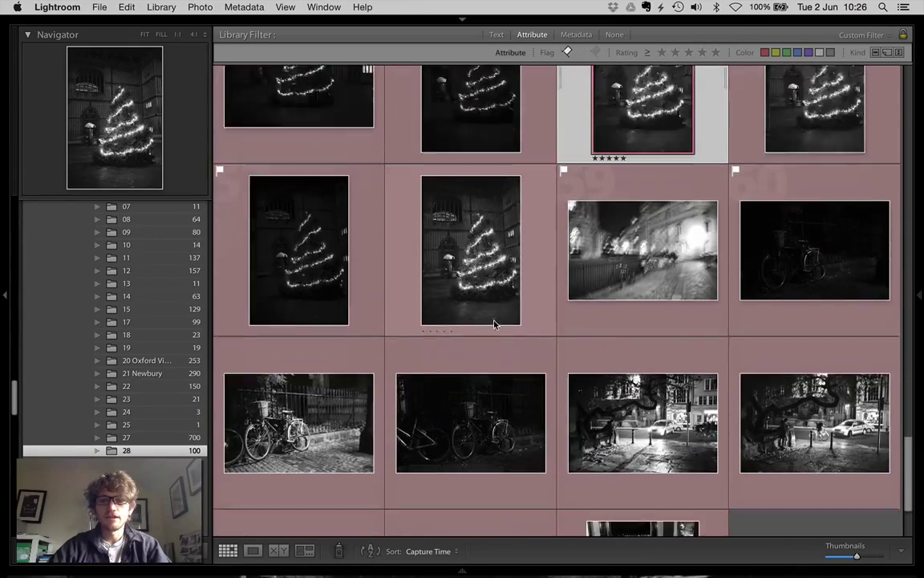
scroll(495, 324, up, 15)
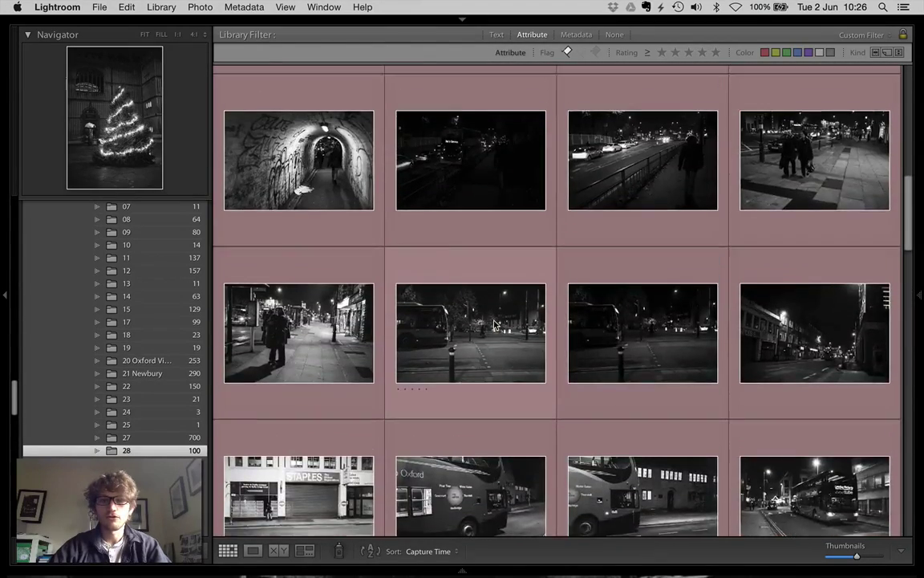
scroll(495, 324, up, 10)
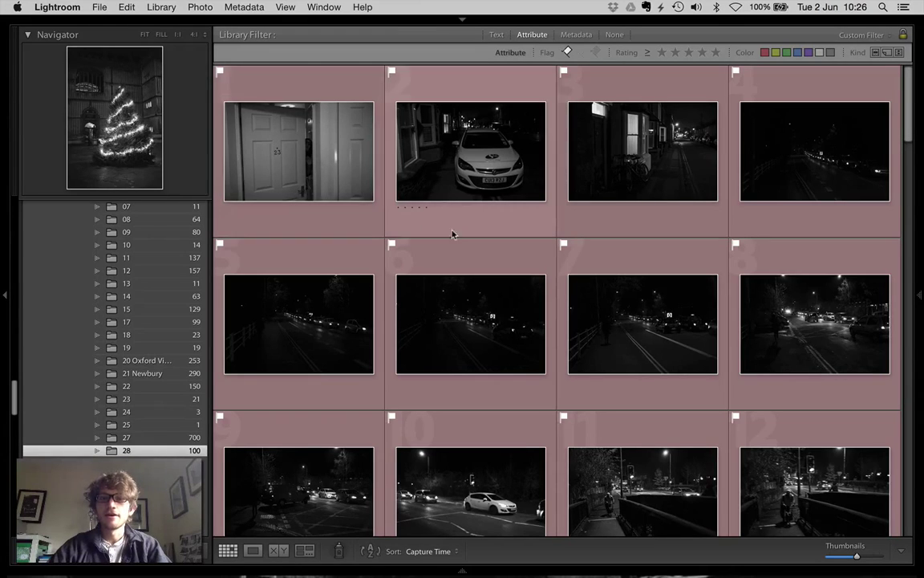
scroll(453, 235, down, 8)
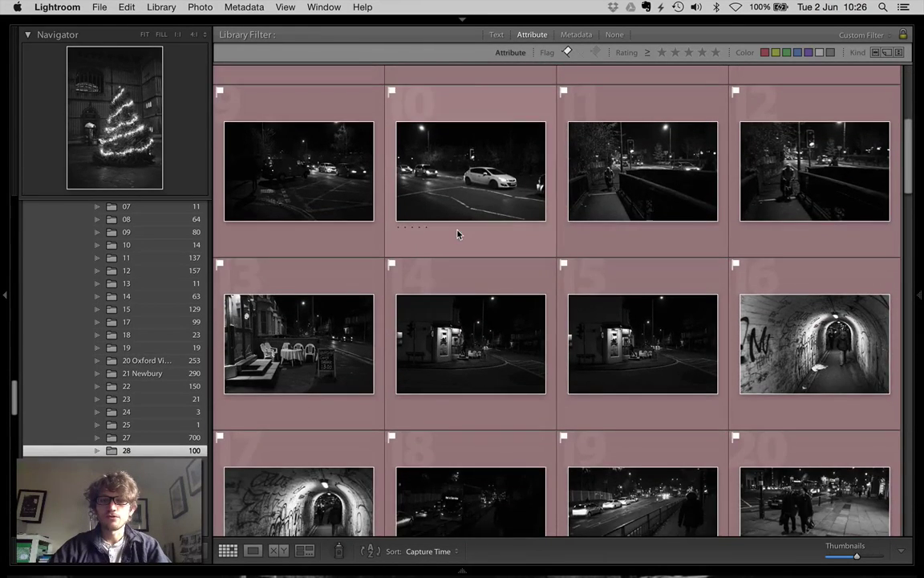
scroll(457, 233, down, 15)
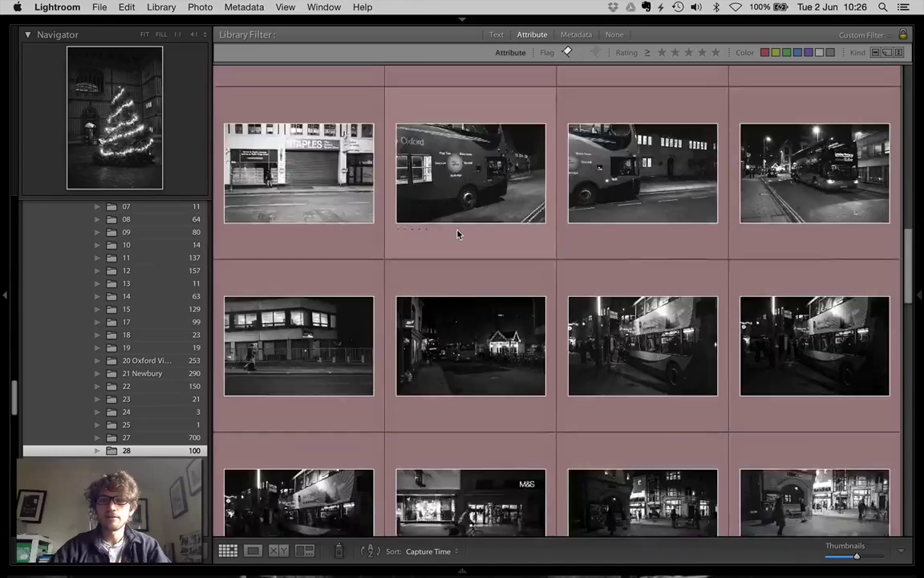
scroll(457, 233, down, 20)
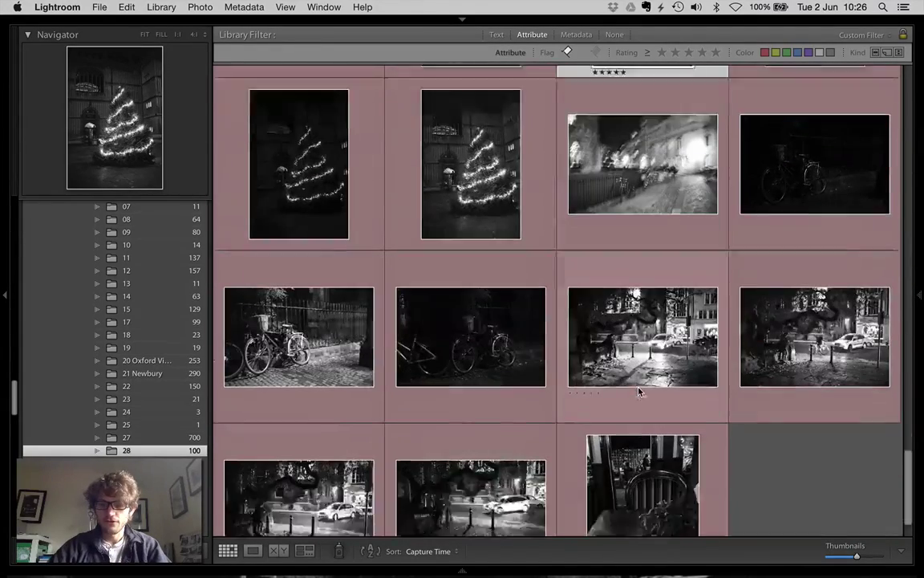
scroll(640, 392, down, 2)
double_click(642, 409)
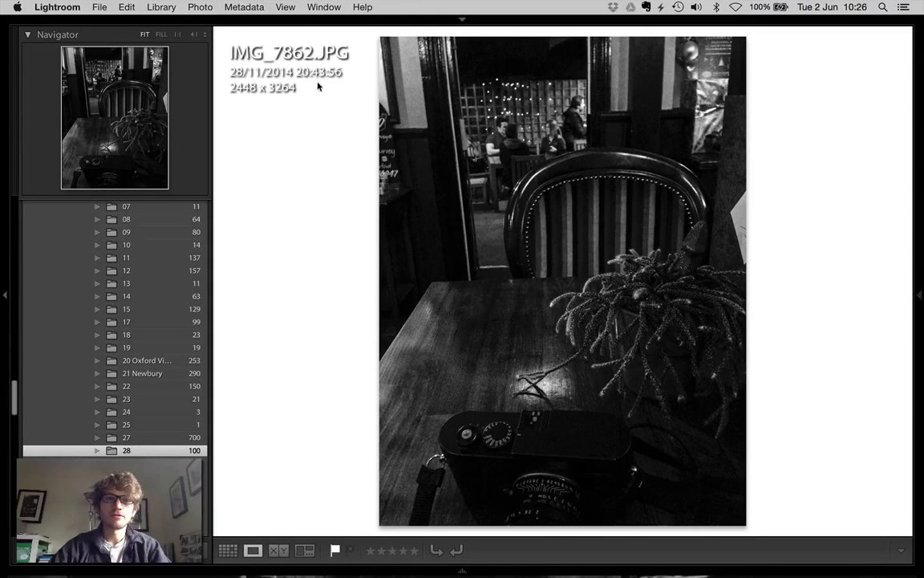
Return to the thumbnail grid and open the door photo full size.
key(g)
scroll(419, 335, up, 5)
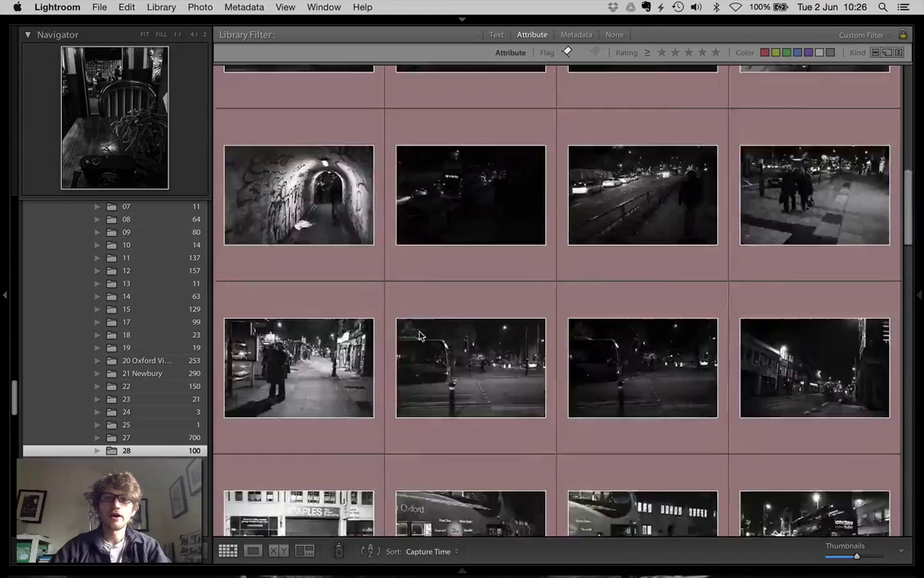
scroll(419, 335, up, 5)
double_click(294, 146)
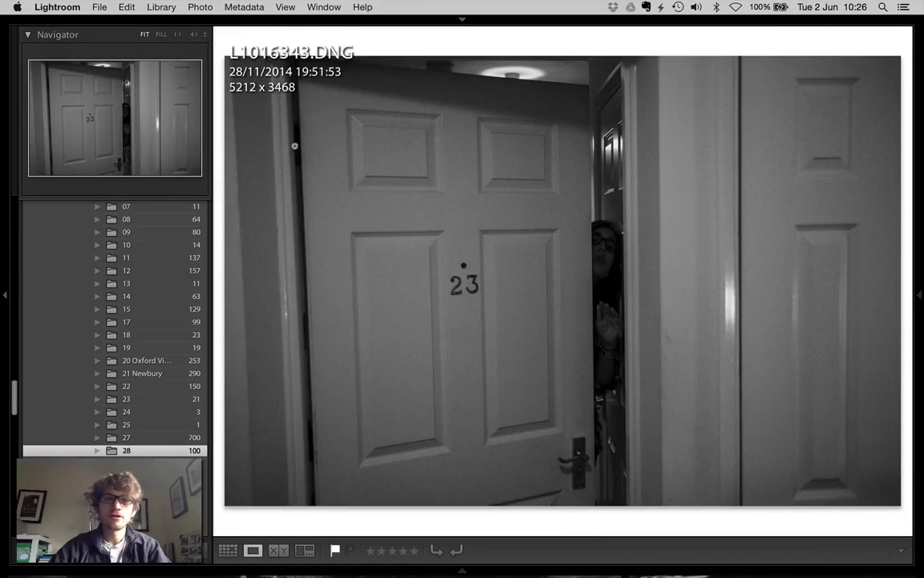
Back in the grid, find the tree shots and open the five-star L1016397.DNG full size.
key(g)
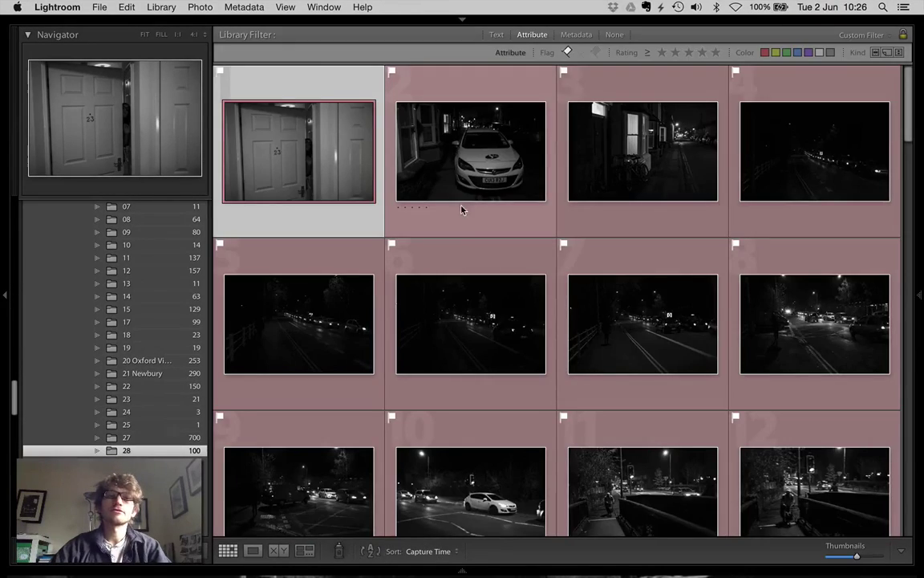
scroll(462, 211, down, 20)
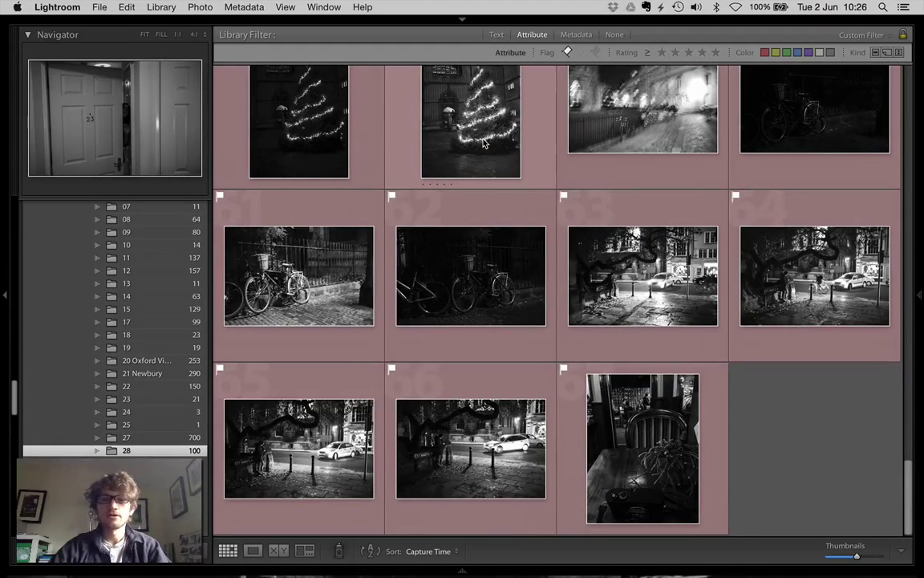
scroll(484, 142, up, 10)
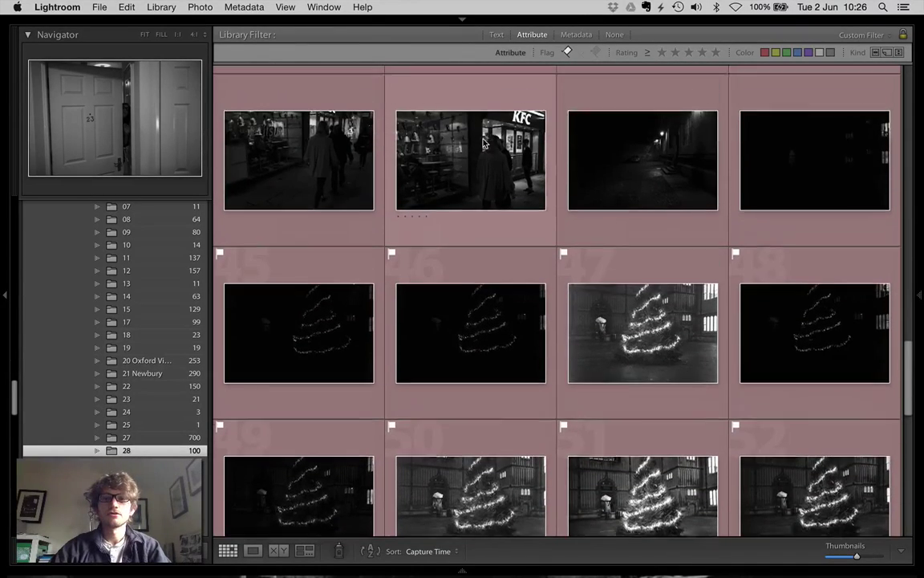
scroll(484, 143, up, 6)
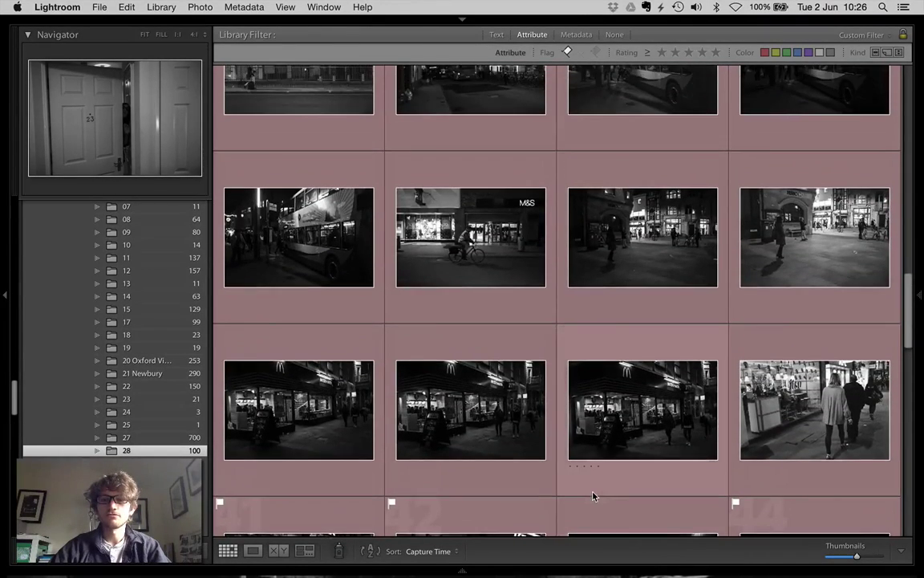
scroll(594, 496, down, 5)
scroll(593, 496, up, 4)
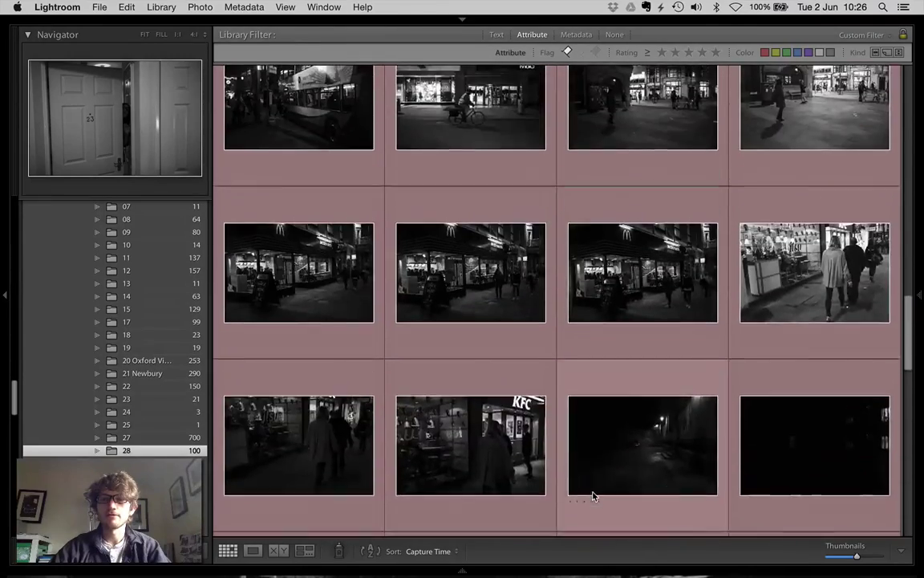
scroll(594, 497, up, 8)
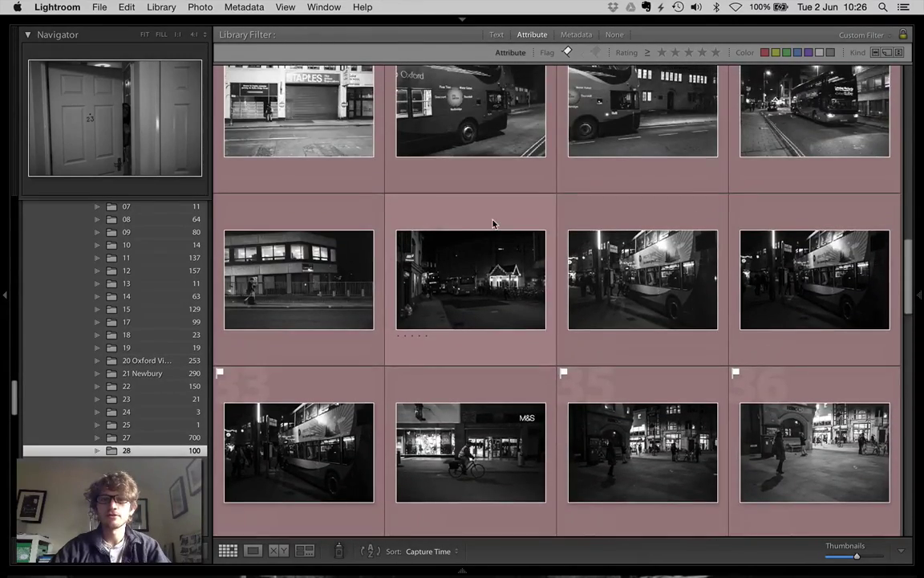
scroll(493, 224, down, 15)
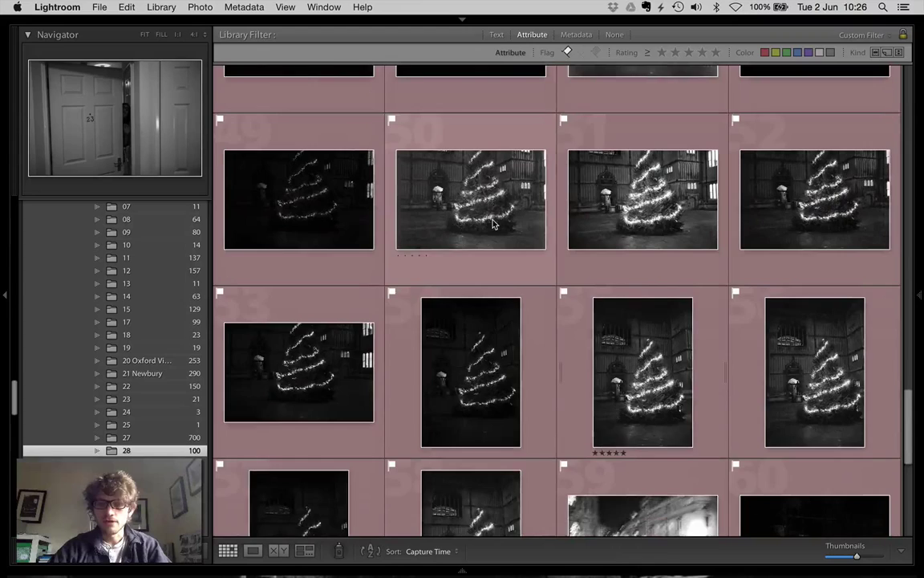
scroll(493, 224, down, 6)
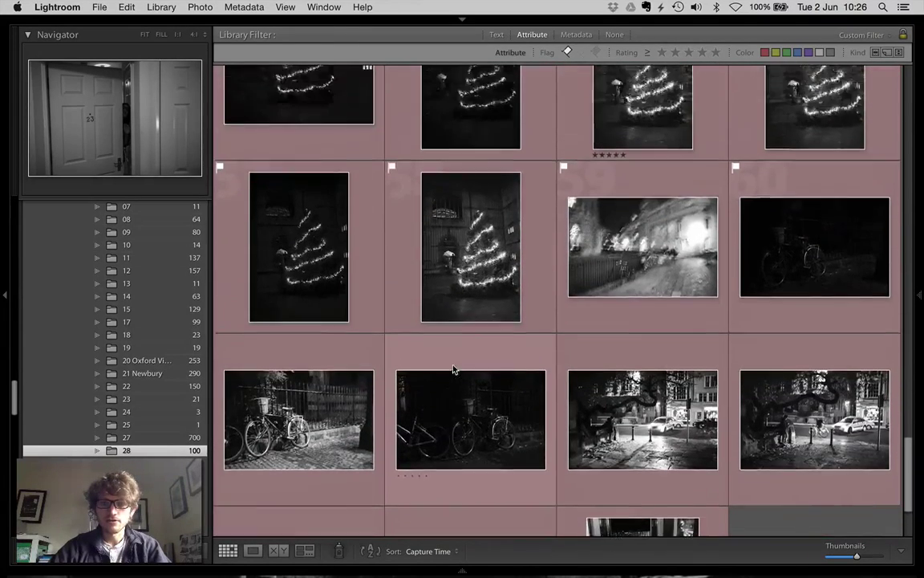
scroll(481, 345, up, 3)
double_click(646, 264)
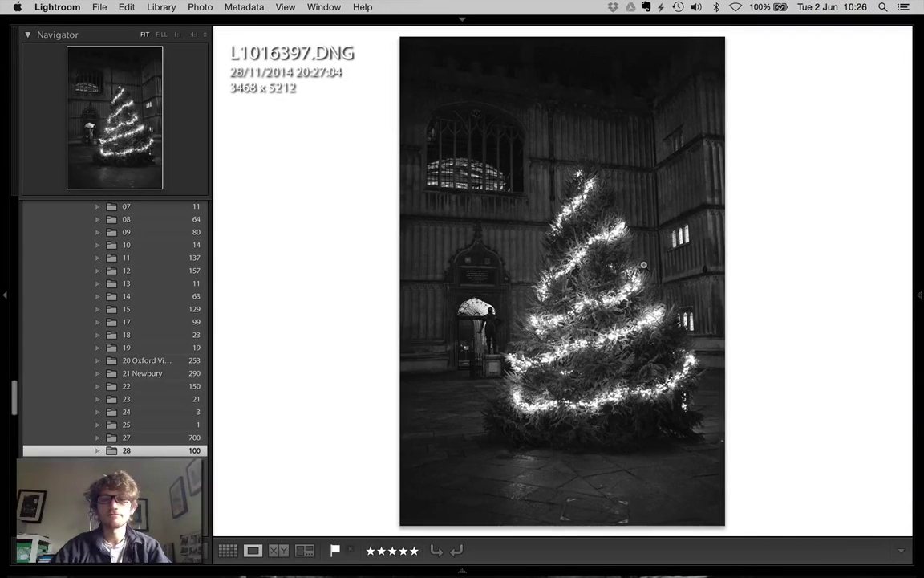
Switch the Loupe overlay to Info 2, showing 1/60 sec, ISO 2500 and the 35 mm Summicron lens.
key(i)
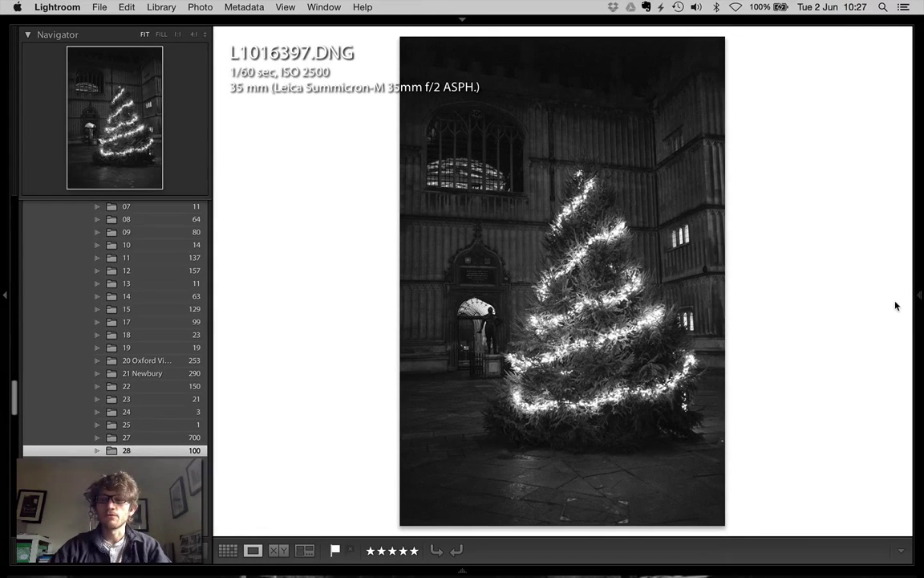
Show the right panel and inspect the tree photo's histogram and Develop settings.
click(919, 295)
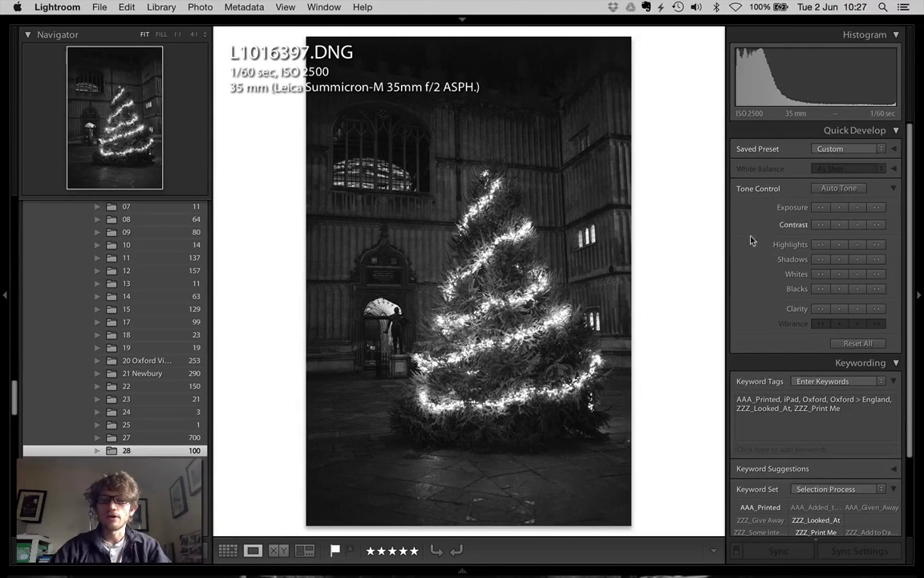
key(super+i)
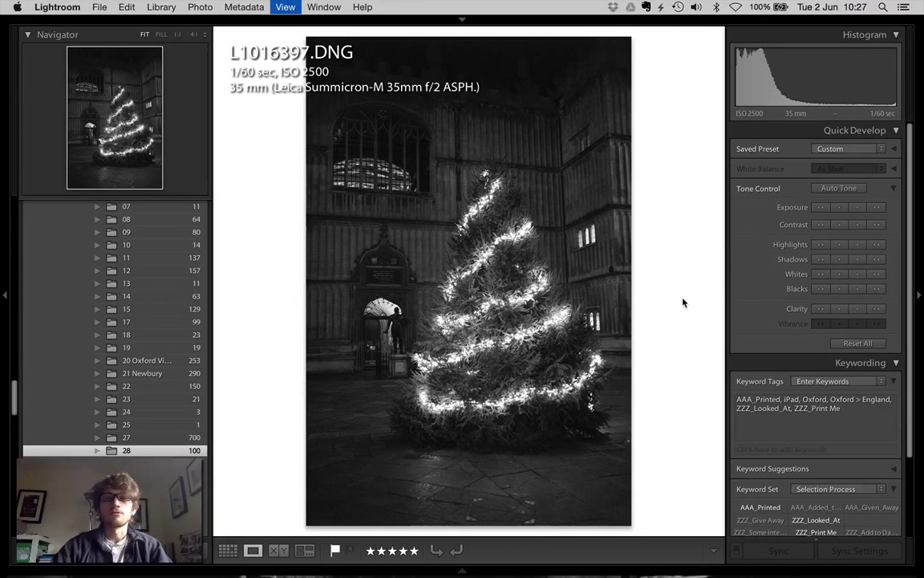
key(d)
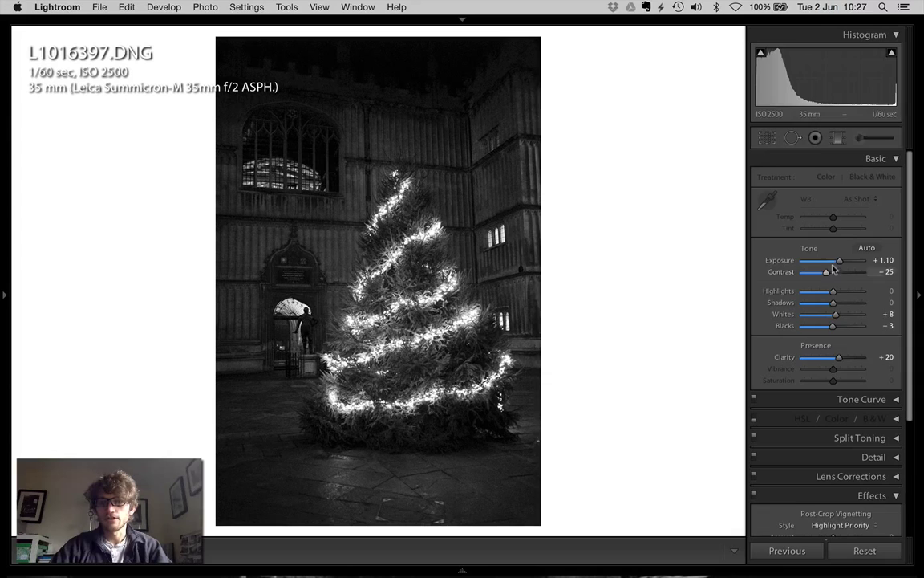
scroll(812, 239, down, 5)
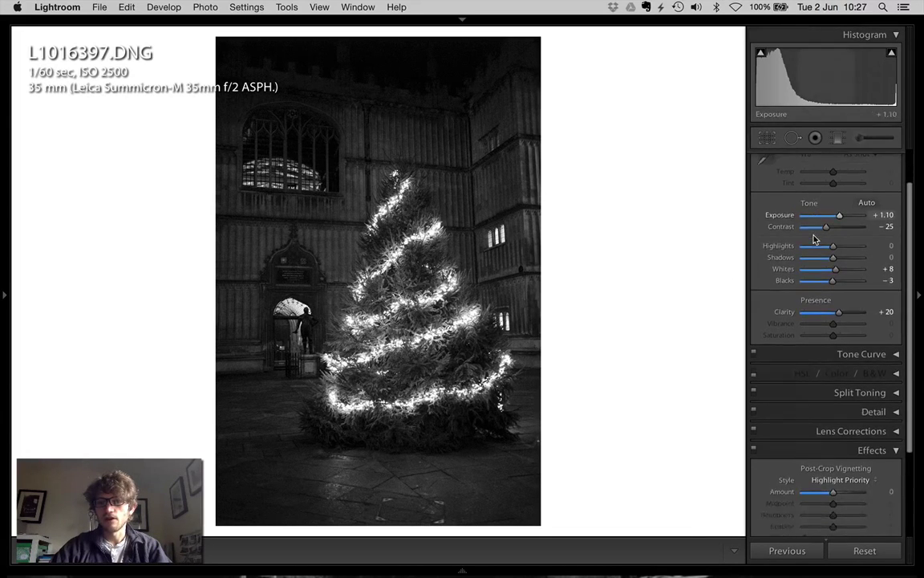
Return to the grid and open the dark tree shot L1016386.DNG, hiding the right panel.
key(g)
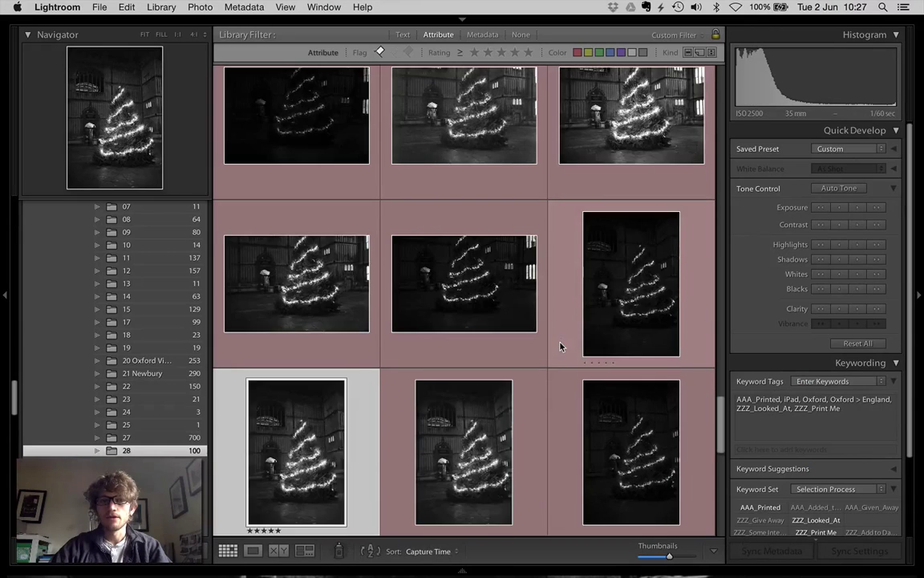
scroll(300, 260, up, 3)
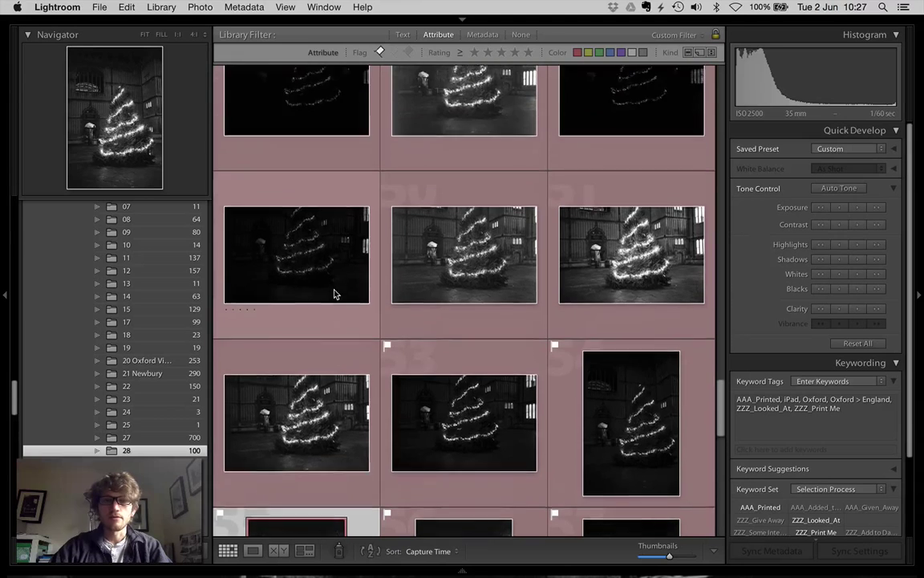
scroll(447, 353, up, 5)
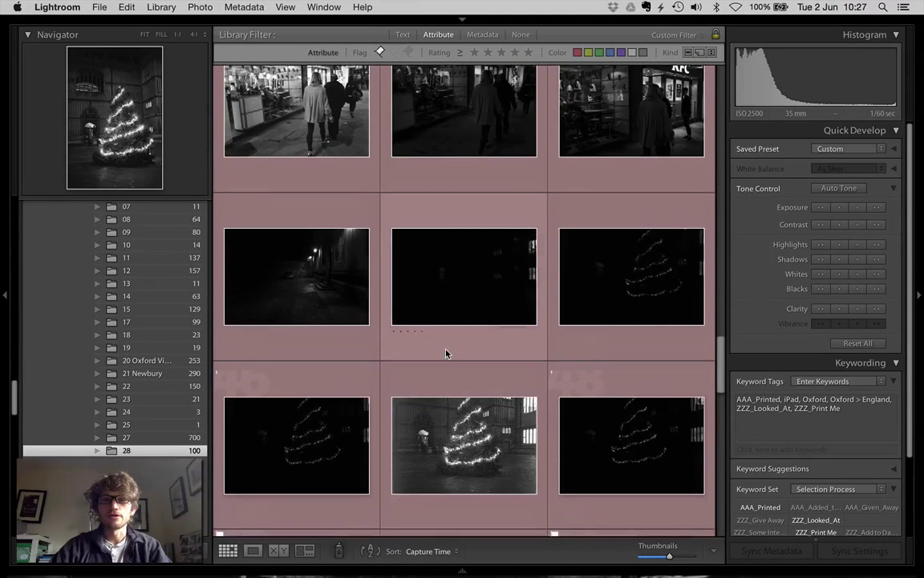
double_click(496, 309)
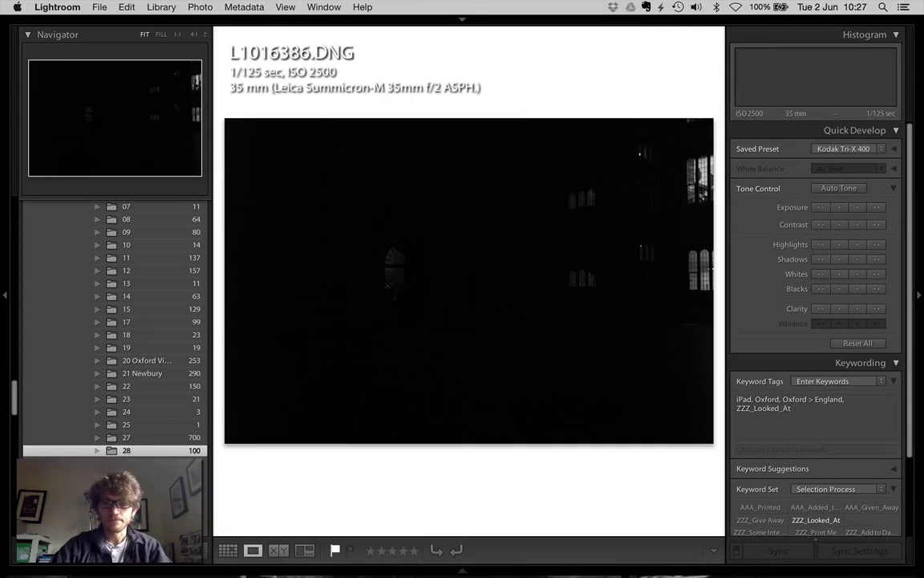
key(Right)
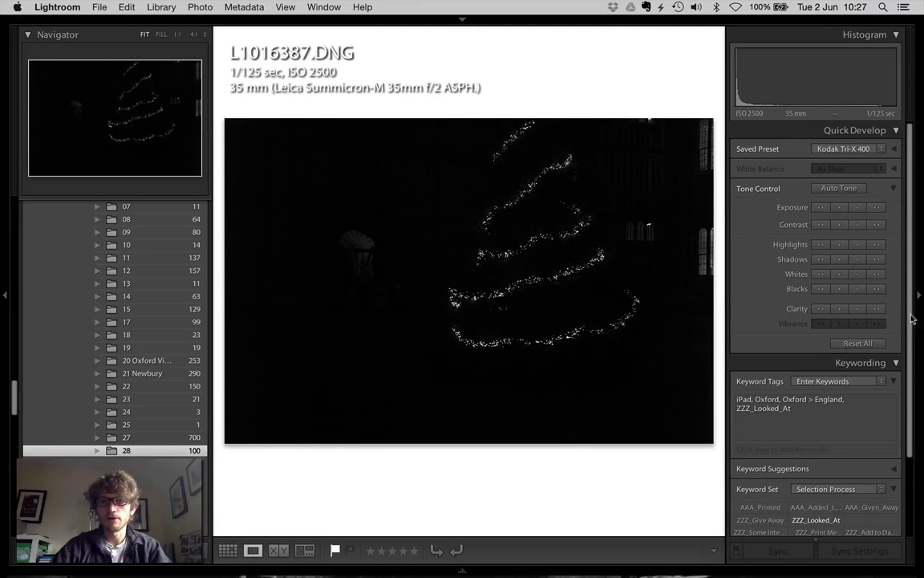
click(920, 295)
Step through the tree frames with the arrow keys, settling on the vertical L1016400.DNG.
key(Right)
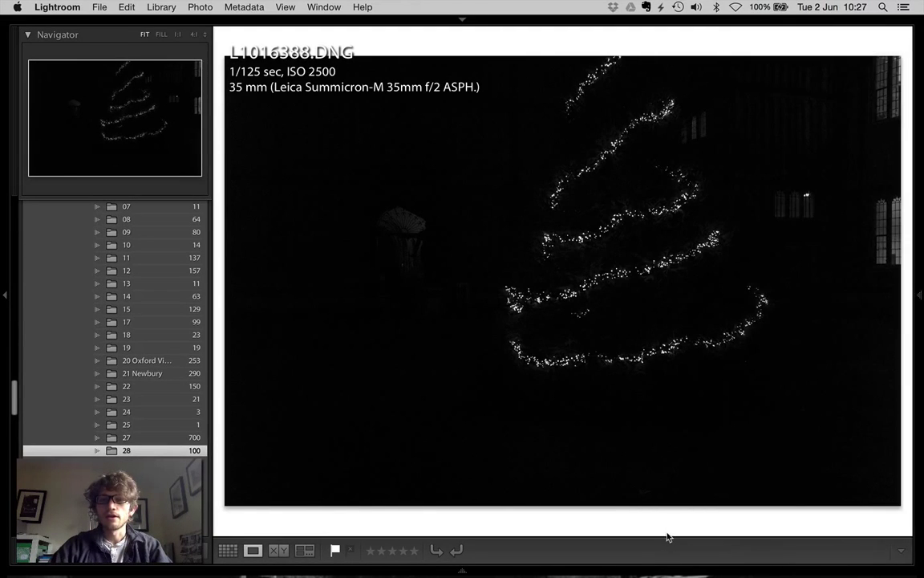
key(Right)
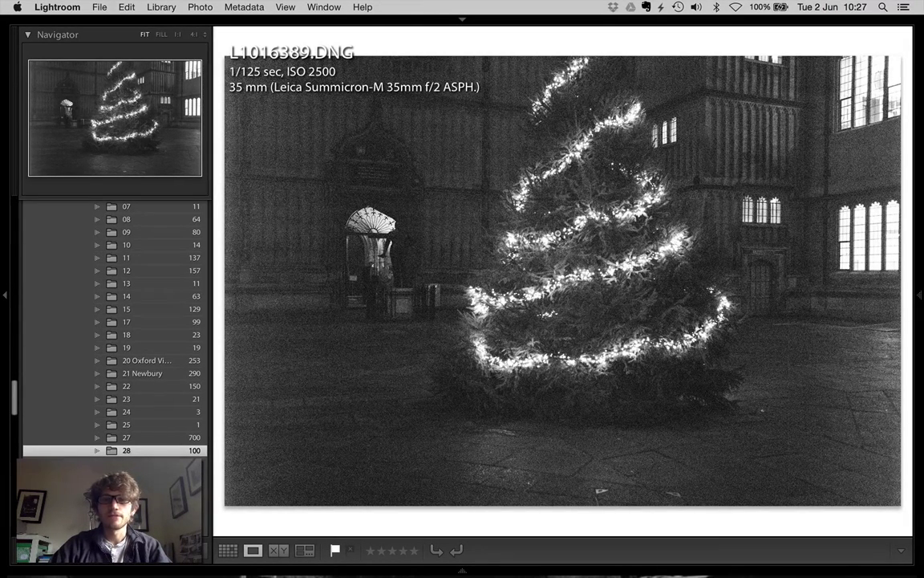
key(Right)
key(Right)
key(Right)
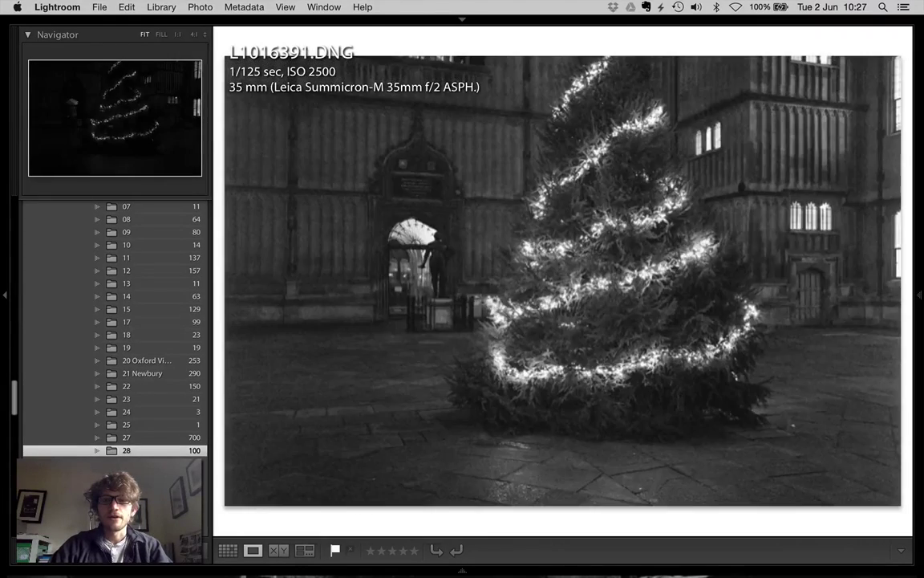
key(Right)
key(Right)
key(Right)
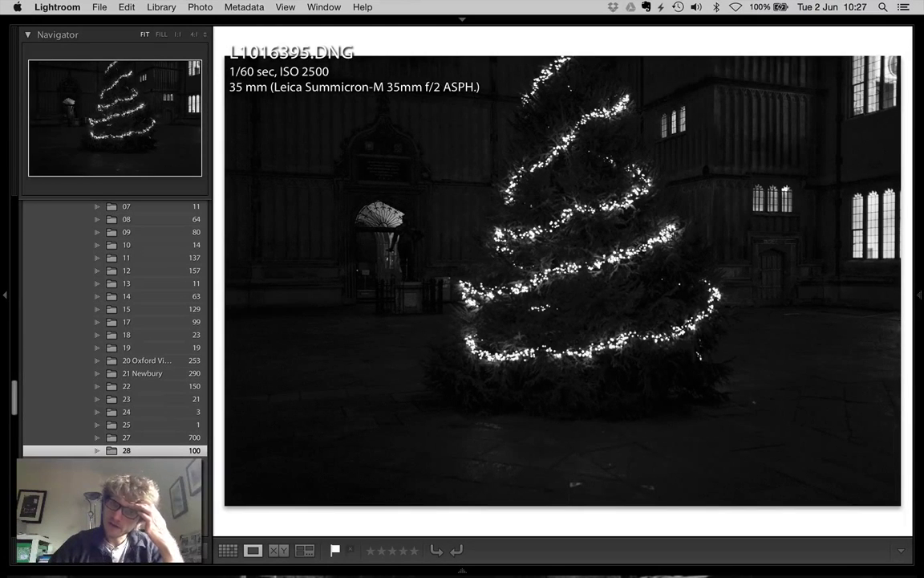
key(Right)
key(Right)
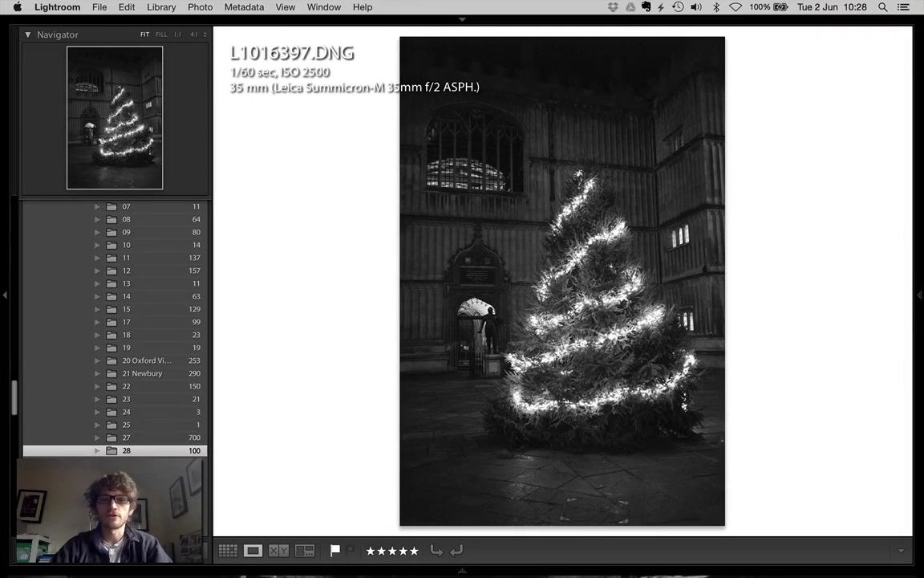
key(Left)
key(Left)
key(Left)
key(Left)
key(Left)
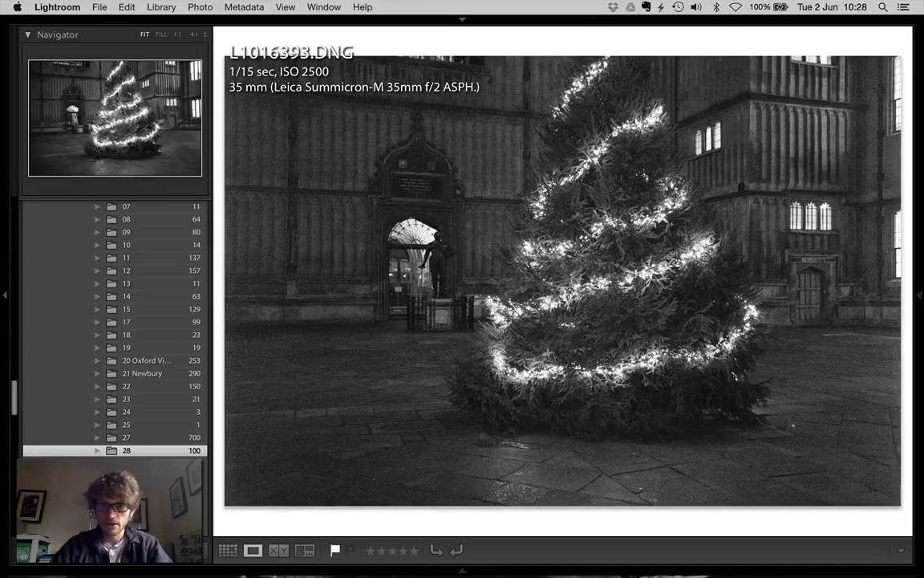
key(Left)
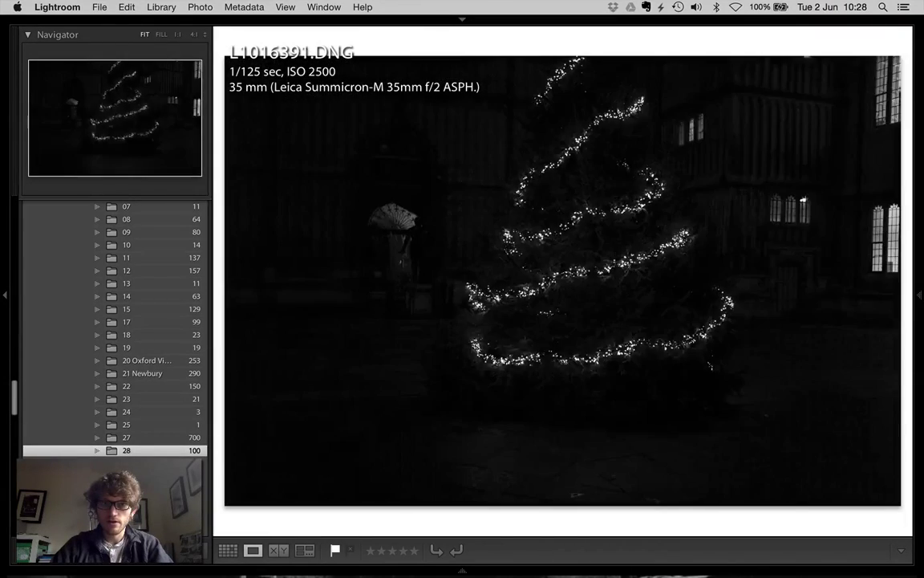
key(Right)
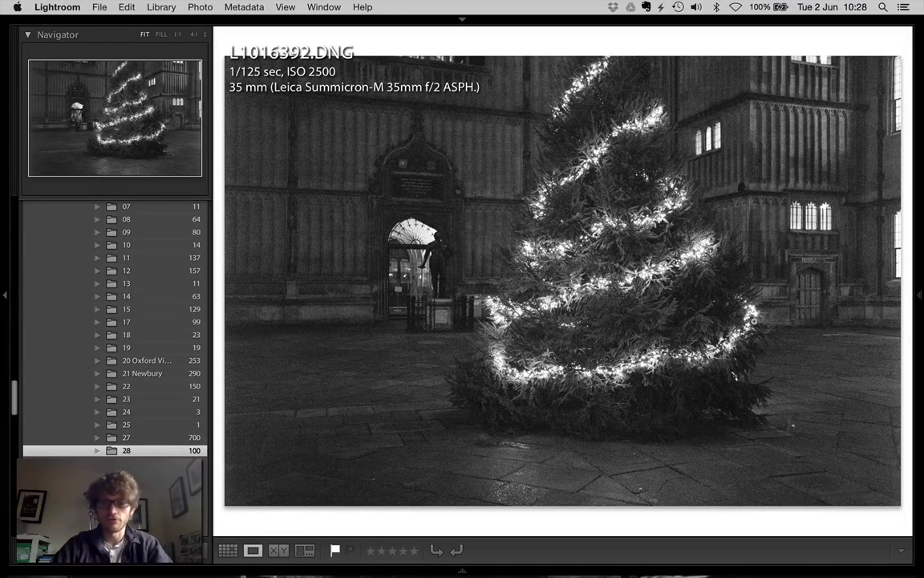
key(Right)
key(Right)
key(Right)
key(Right)
key(Right)
key(Right)
key(Right)
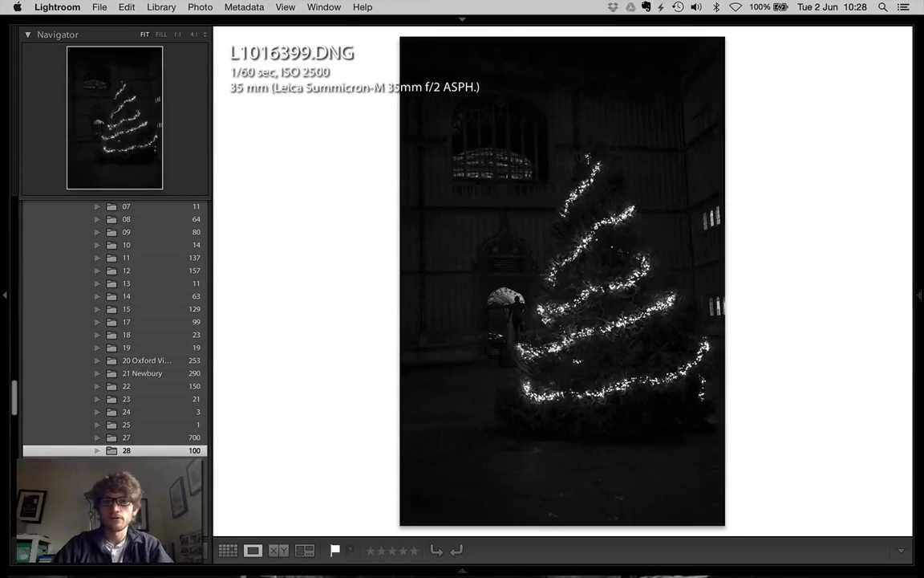
key(Right)
key(Right)
key(Left)
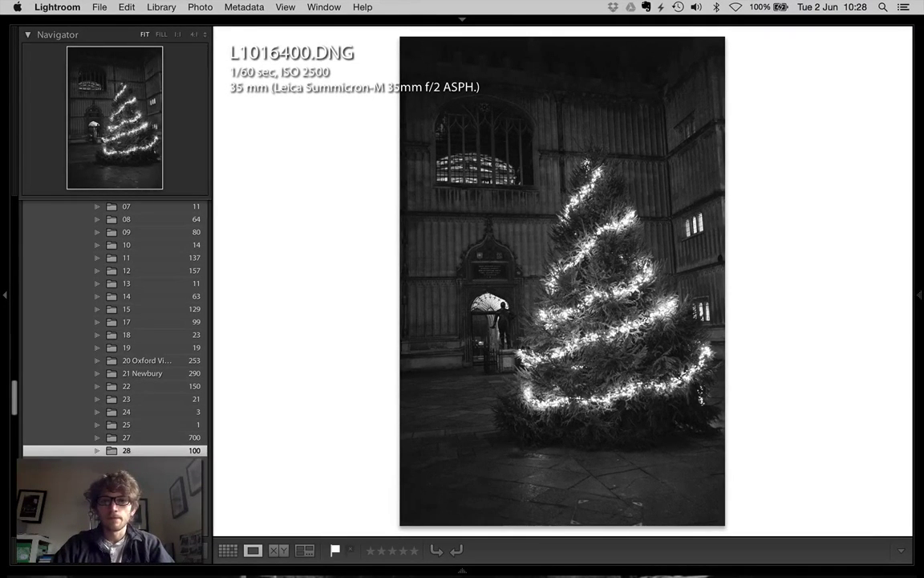
Arrow through the street and bicycle shots from L1016401 to the pub table photo IMG_7862.JPG.
key(Right)
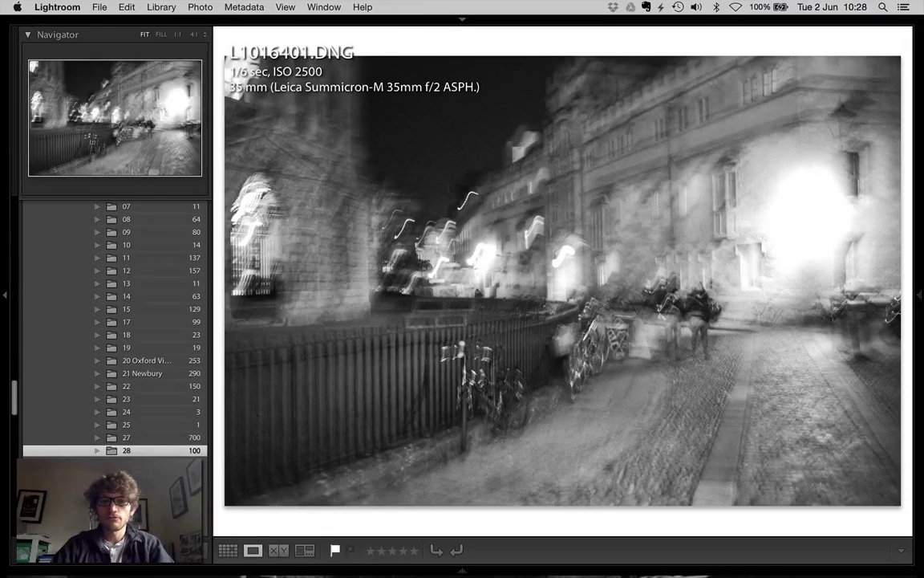
key(Right)
key(Left)
key(Right)
key(Right)
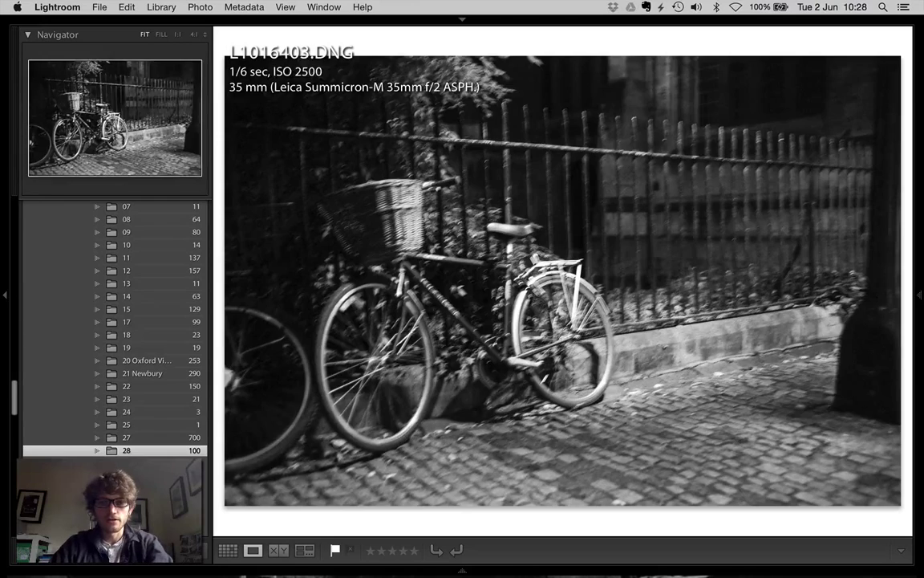
key(Left)
key(Left)
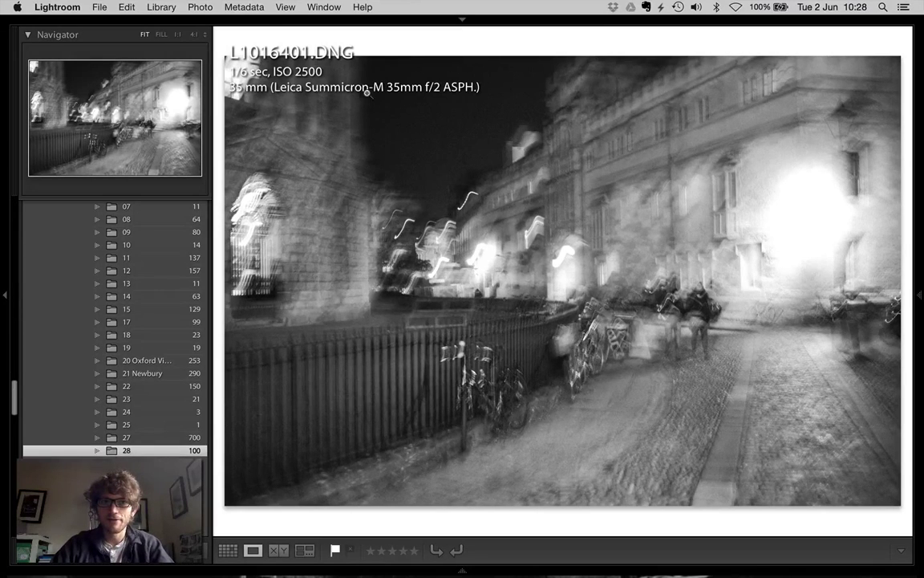
key(Right)
key(Right)
key(Right)
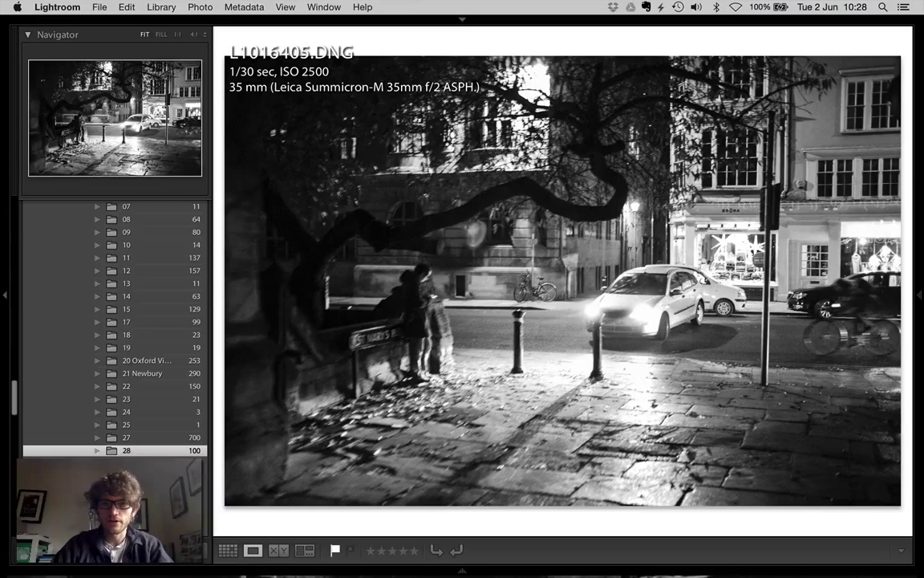
key(Right)
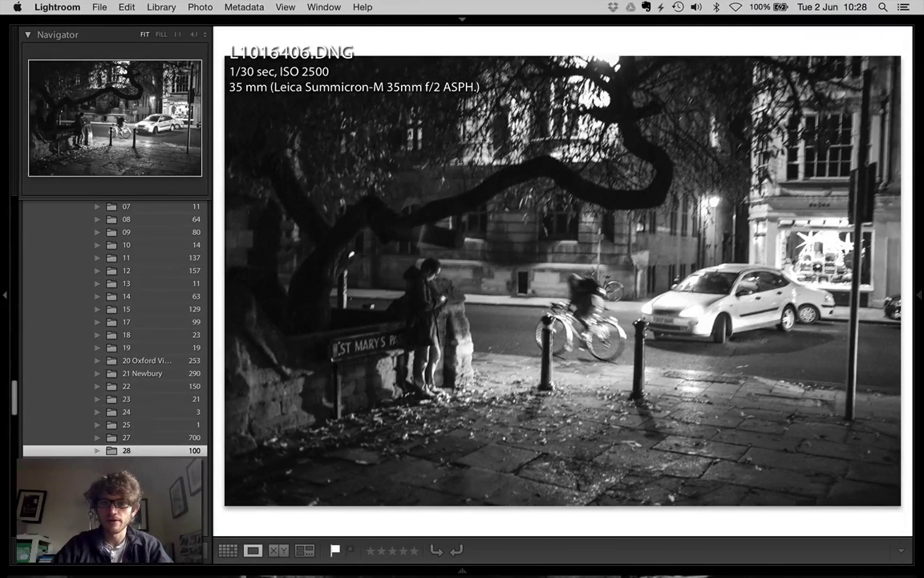
key(Right)
key(Right)
key(Right)
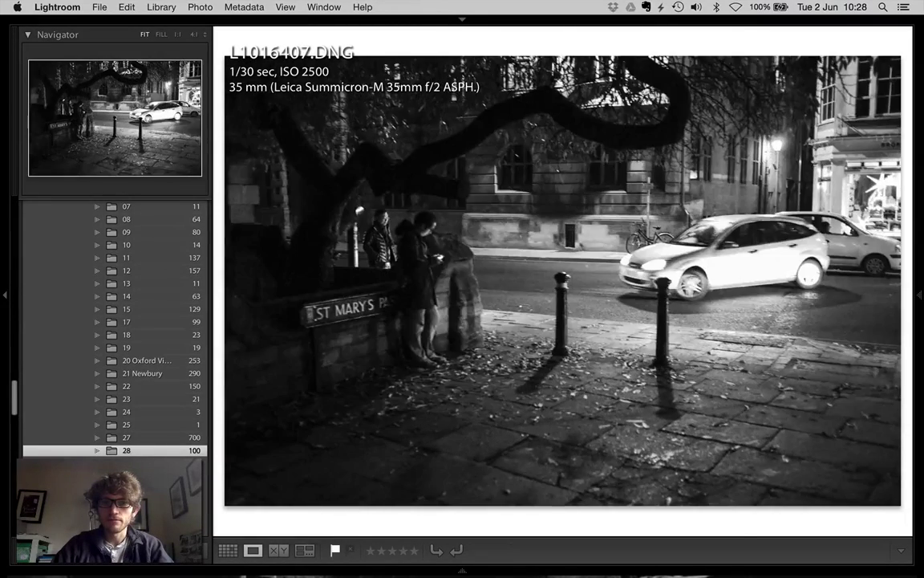
Switch to Grid view and scroll up to the night street and bus shots.
key(g)
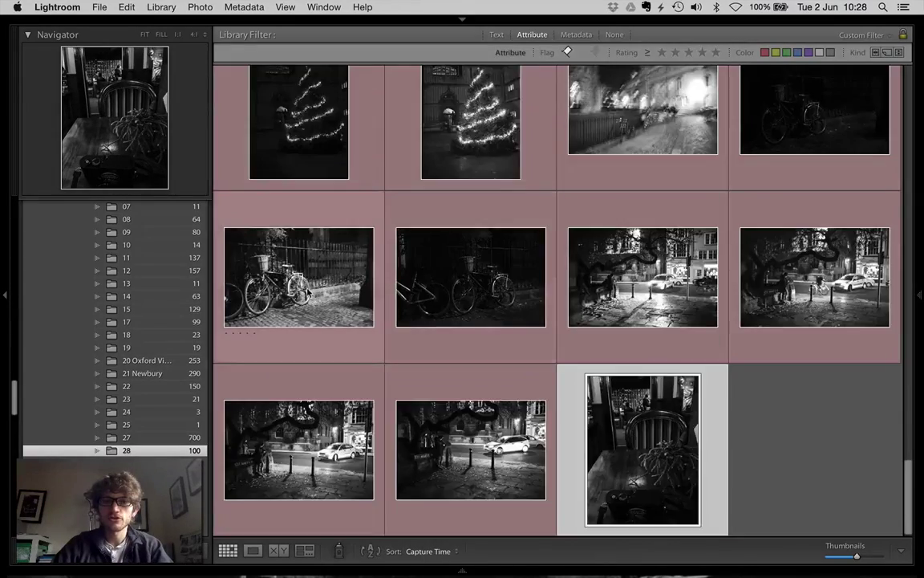
scroll(311, 293, up, 6)
scroll(311, 292, up, 10)
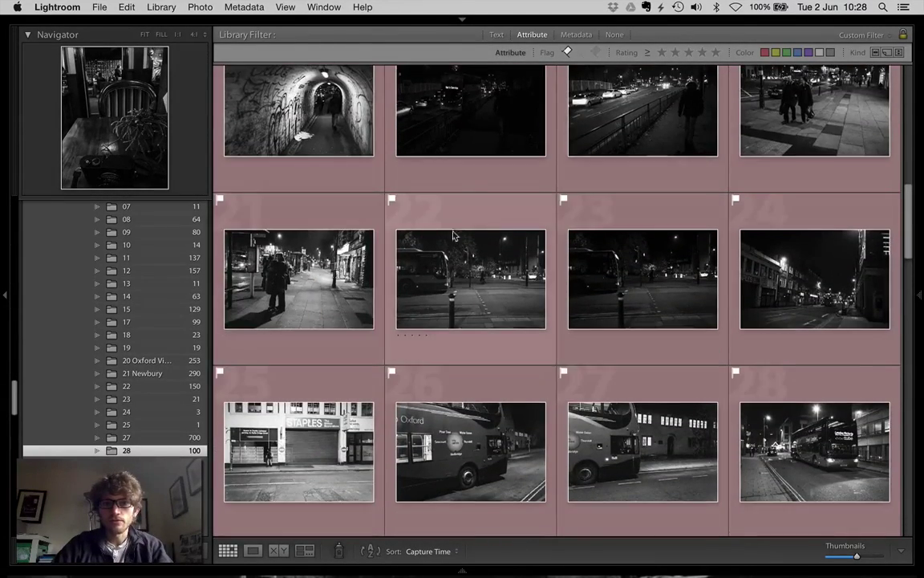
View the pub photo large, then arrow through the night street shots from L1016364 to L1016388.
key(e)
key(Left)
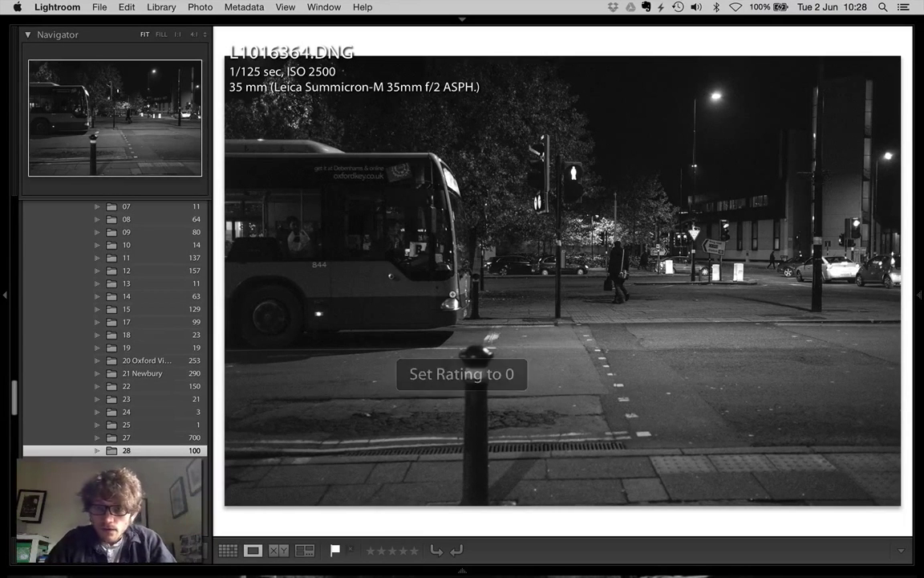
key(Right)
key(Right)
key(Right)
key(Right)
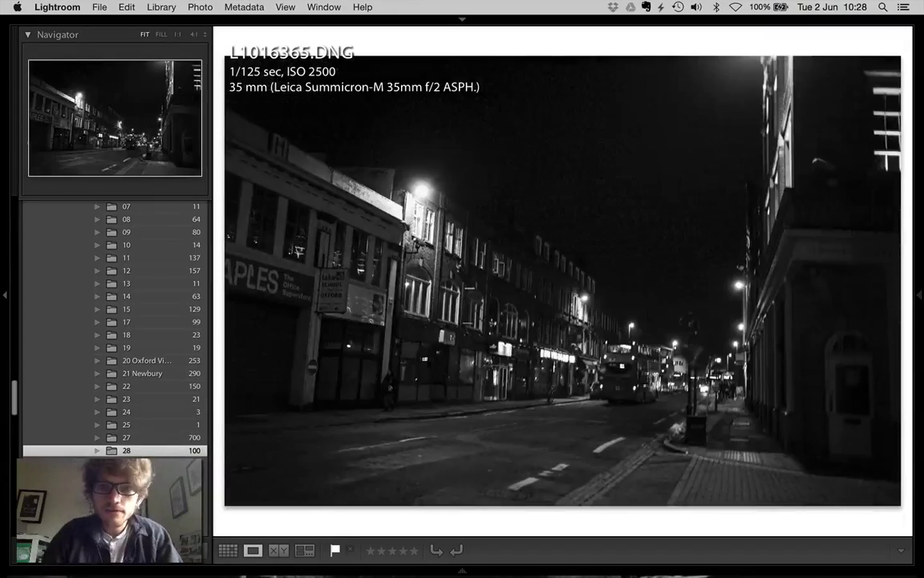
key(Right)
key(Right)
key(Right)
key(Right)
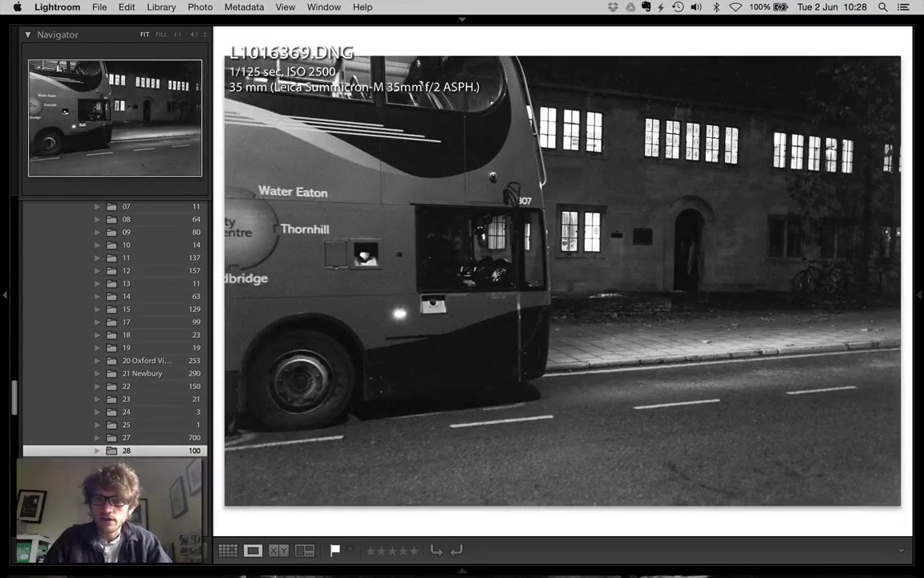
key(Right)
key(Right)
key(Right)
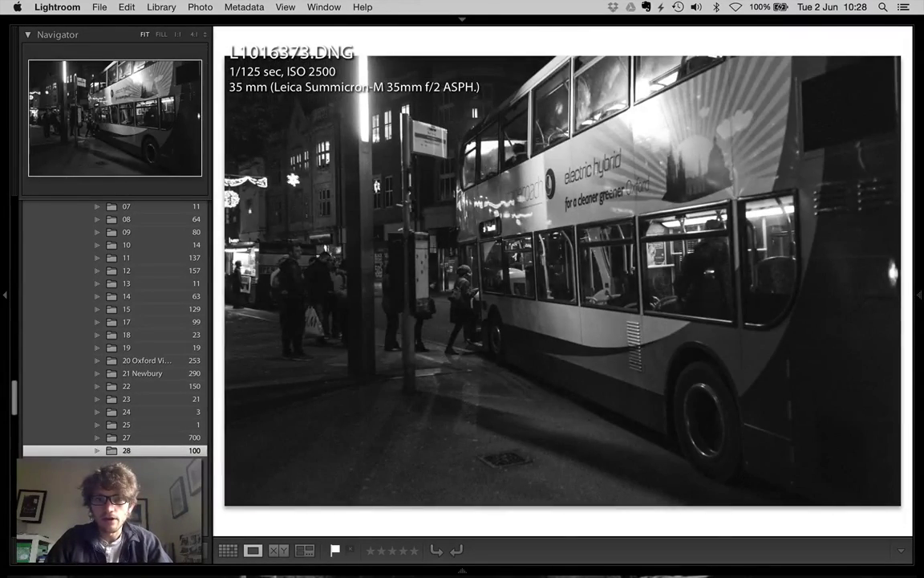
key(Right)
key(Right)
key(Right)
key(Right)
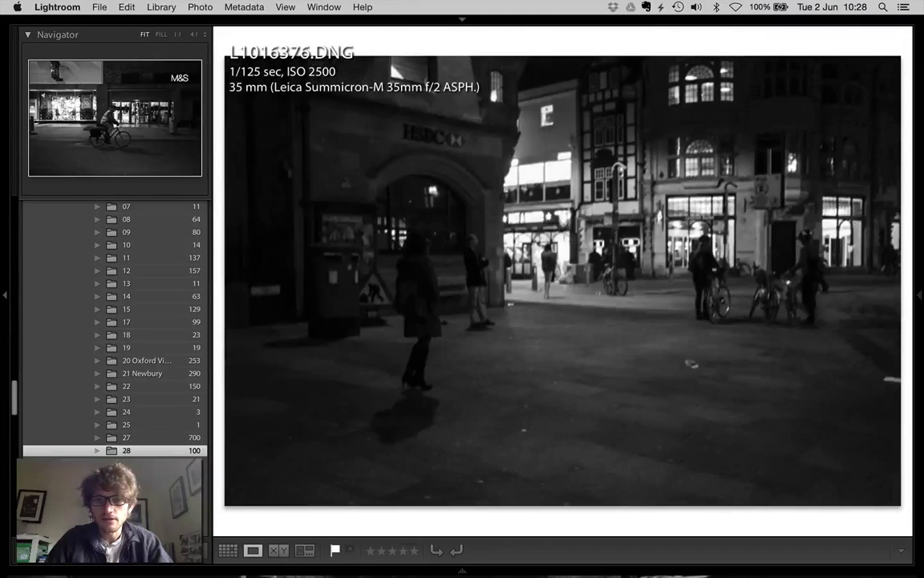
key(Right)
key(Right)
key(Right)
key(Right)
key(Right)
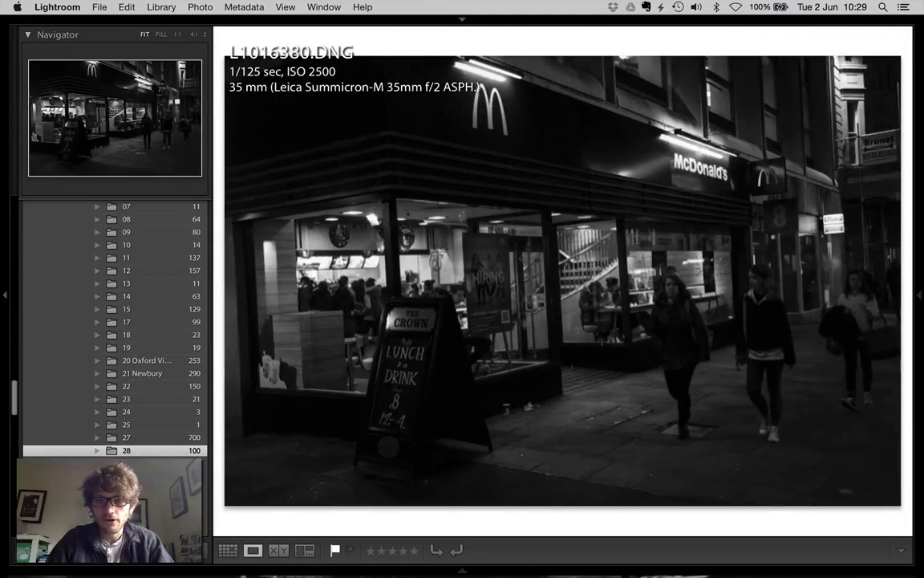
key(Right)
key(Right)
key(Right)
key(Right)
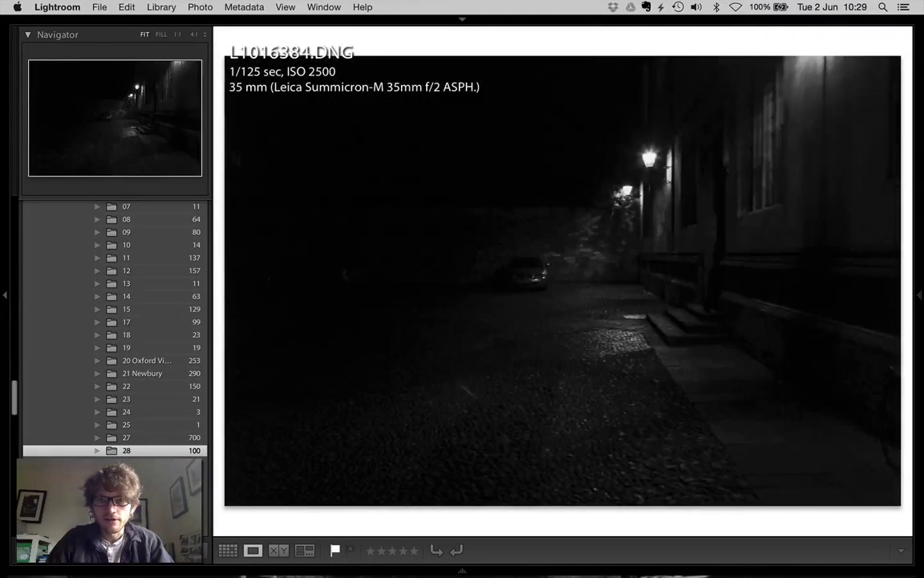
key(Right)
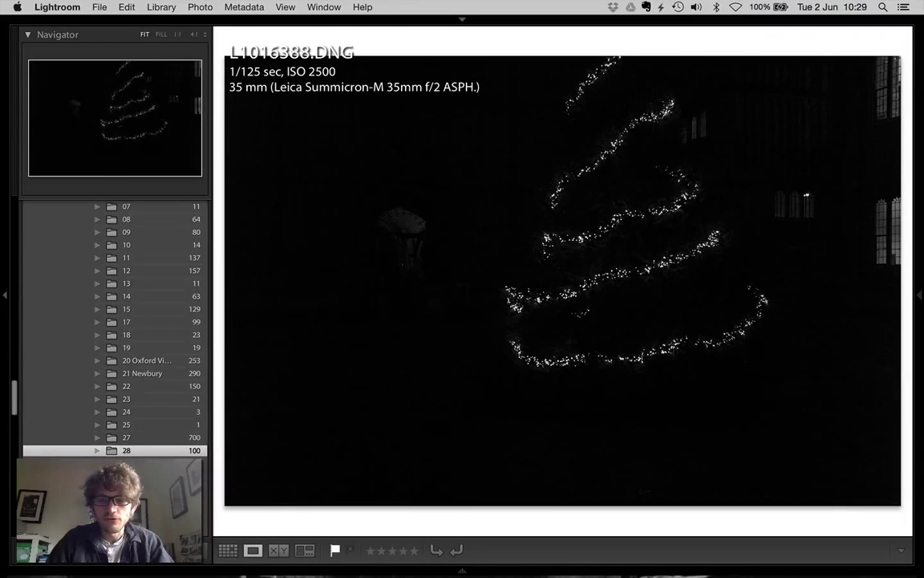
From the grid, select the five-star vertical tree thumbnail and open it in Loupe view.
key(g)
scroll(483, 311, down, 10)
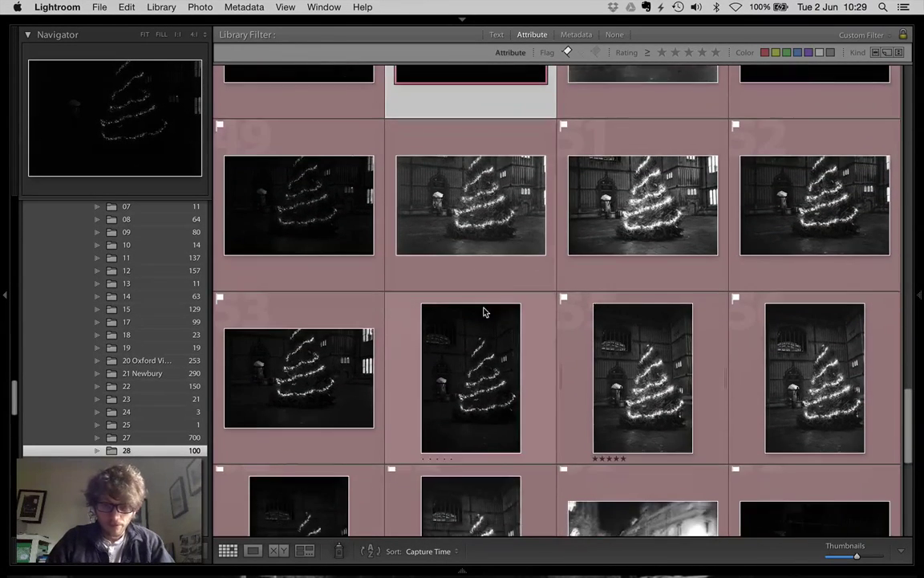
scroll(484, 312, down, 3)
click(626, 317)
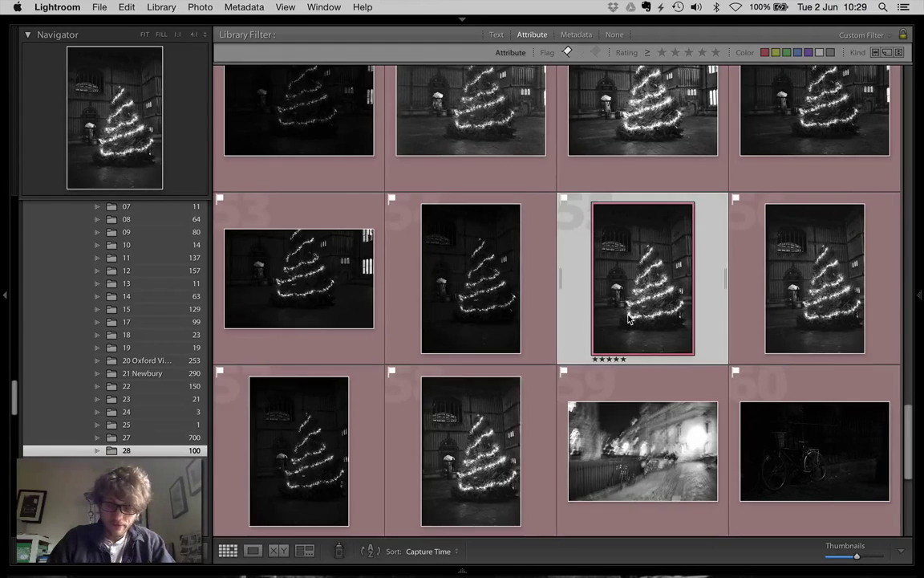
key(e)
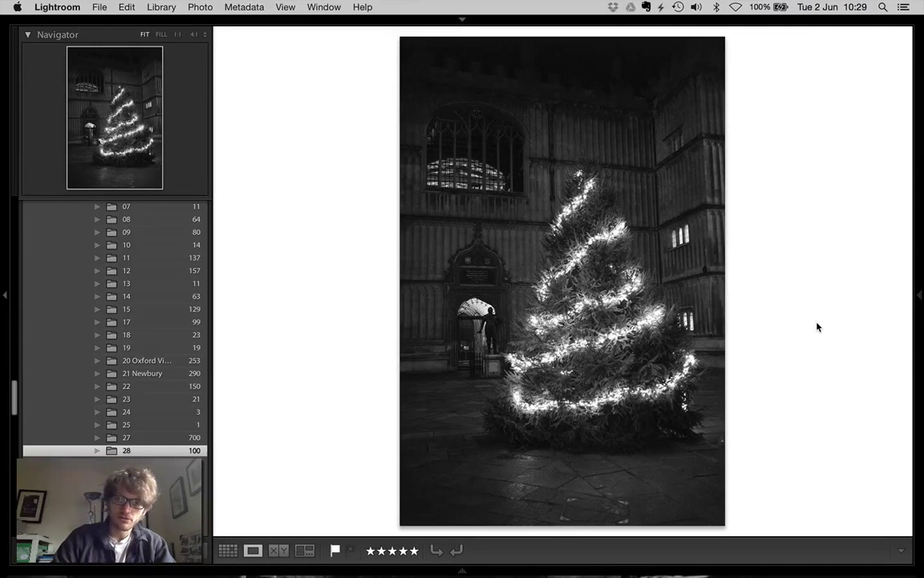